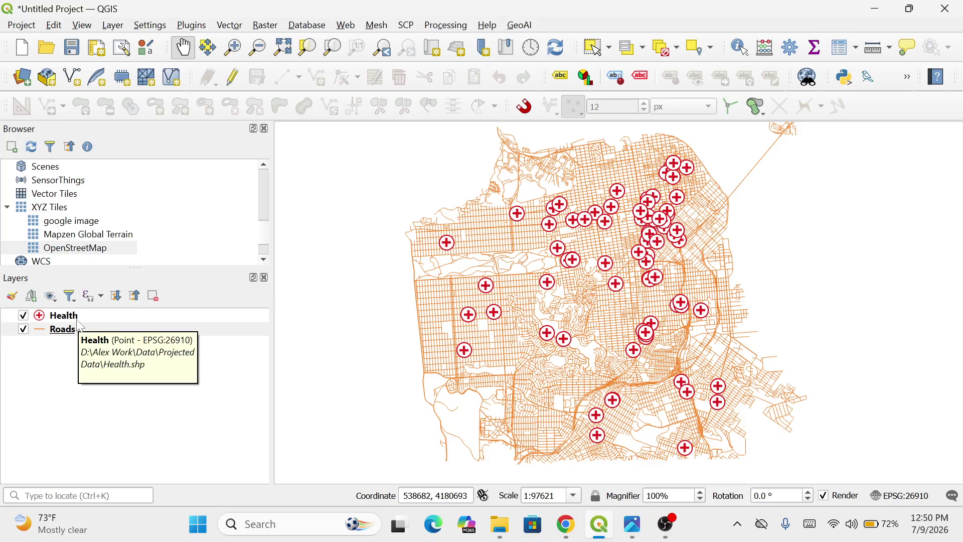
- Select the Health layer and open the Processing Toolbox
{"action": "left_click", "coordinate": [77, 320]}
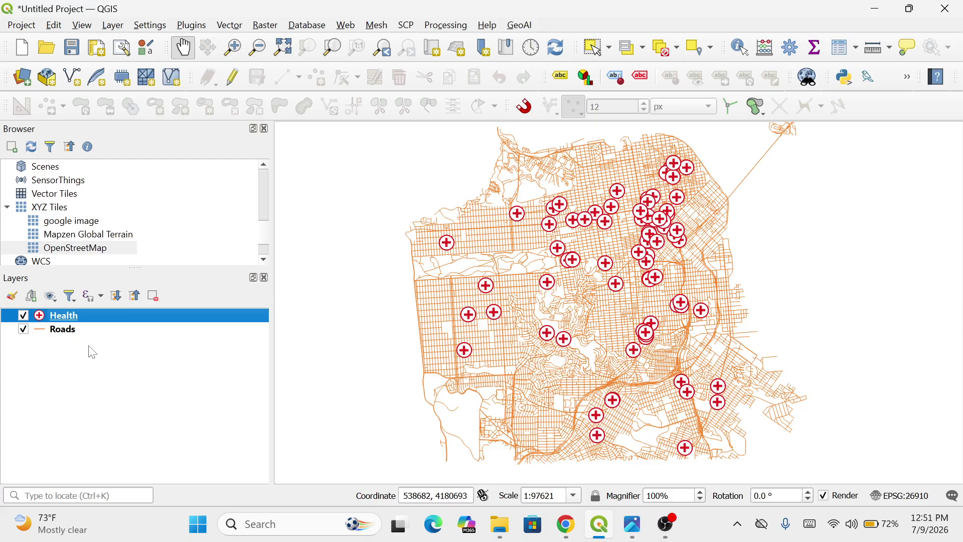
{"action": "left_click", "coordinate": [447, 28]}
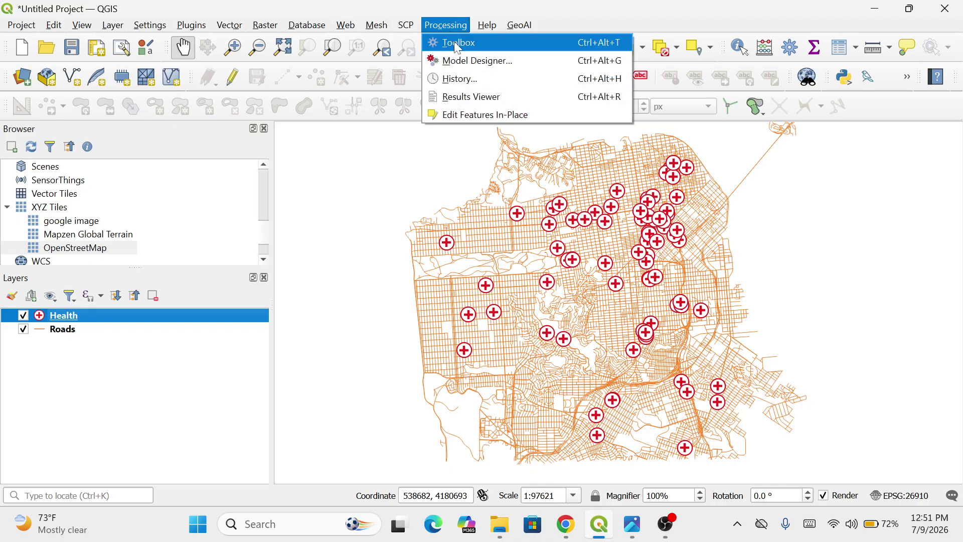
{"action": "left_click", "coordinate": [458, 43]}
{"action": "left_click_drag", "start_coordinate": [776, 154], "coordinate": [745, 153]}
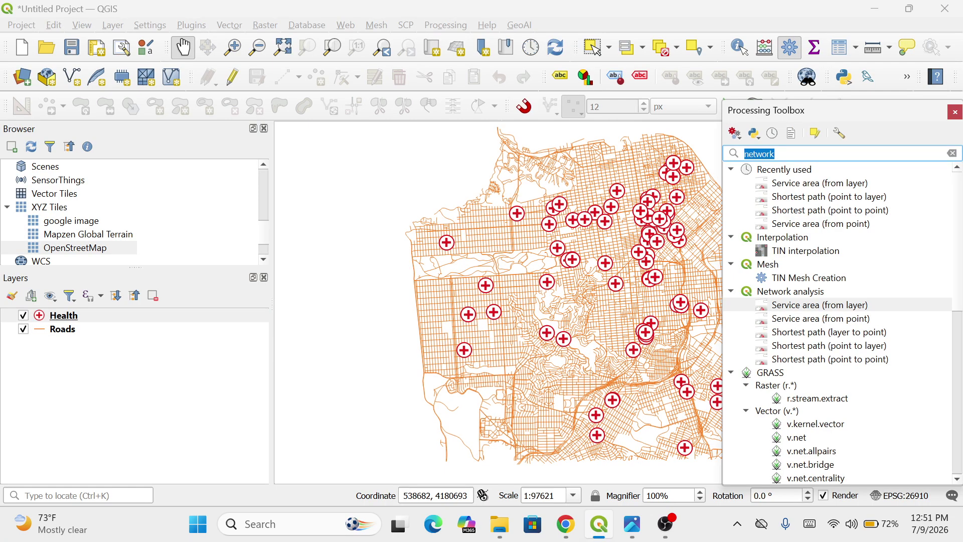
- Open the Service area (from layer) algorithm from the Network analysis tools
{"action": "left_click", "coordinate": [806, 293]}
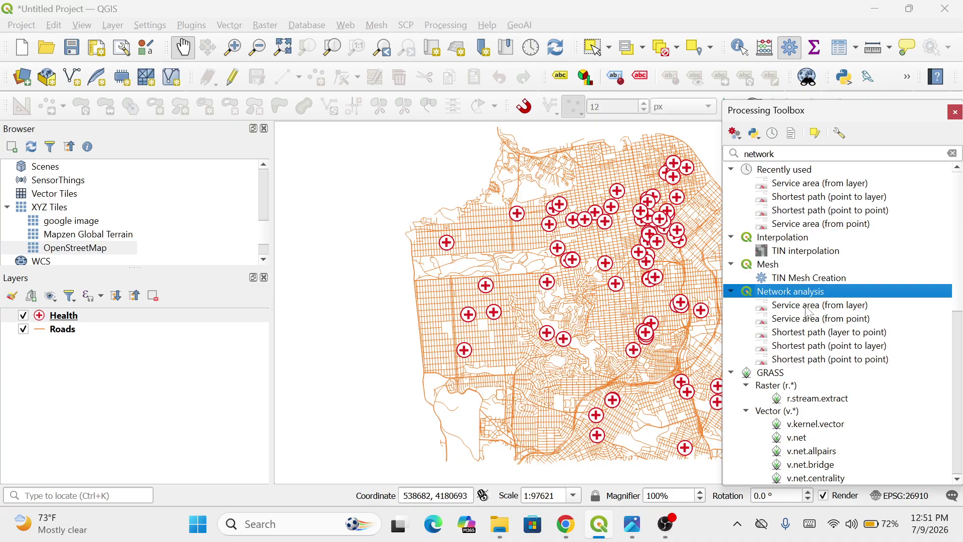
{"action": "left_click", "coordinate": [794, 308]}
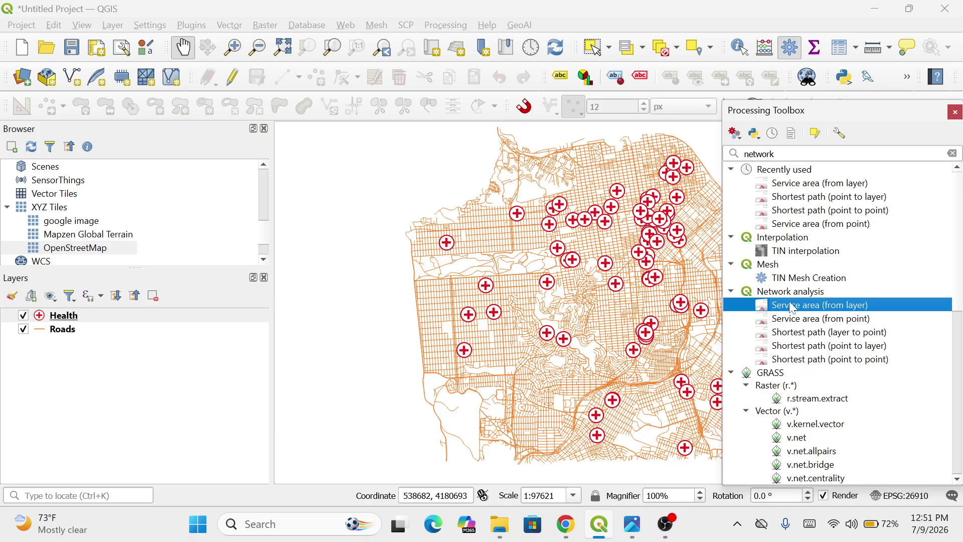
{"action": "left_click", "coordinate": [799, 319]}
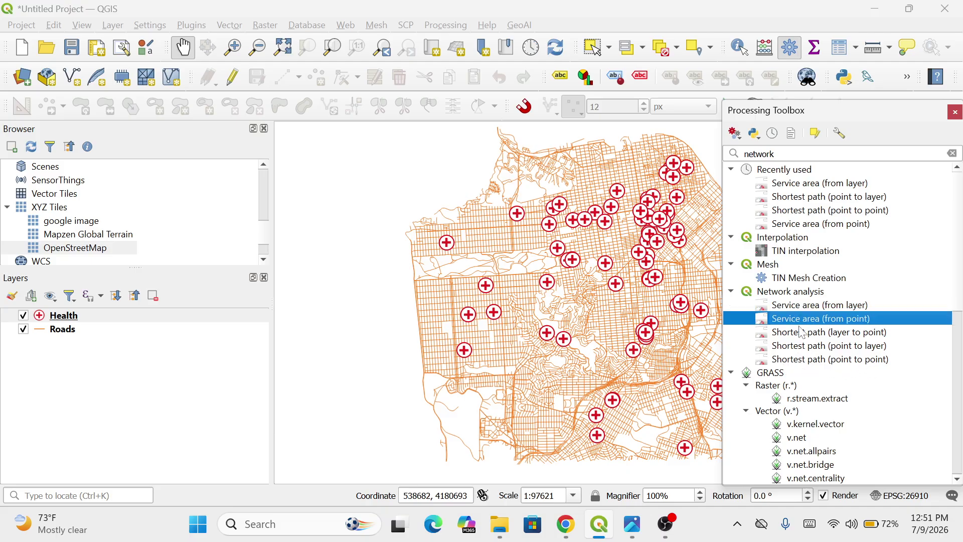
{"action": "left_click", "coordinate": [802, 332]}
{"action": "left_click", "coordinate": [806, 346]}
{"action": "left_click", "coordinate": [802, 360]}
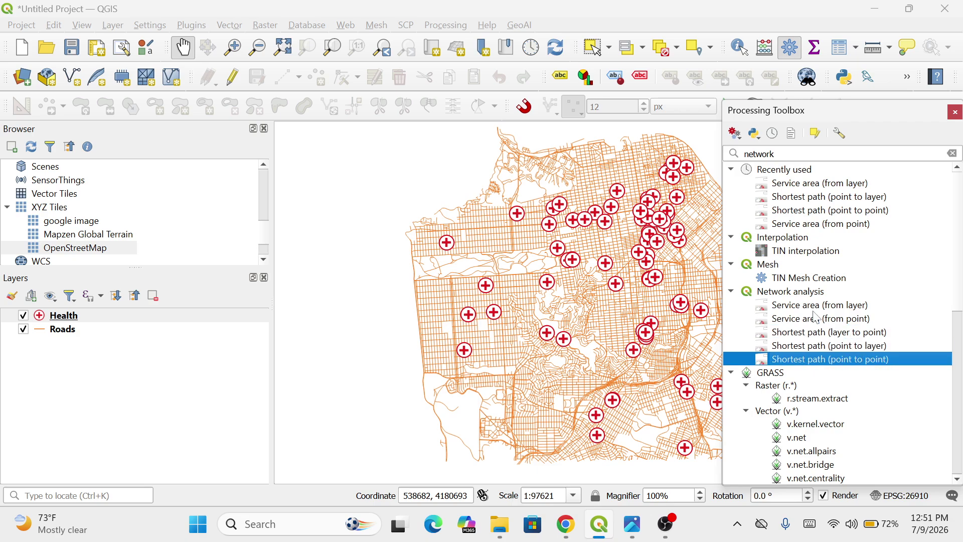
{"action": "left_click", "coordinate": [808, 305]}
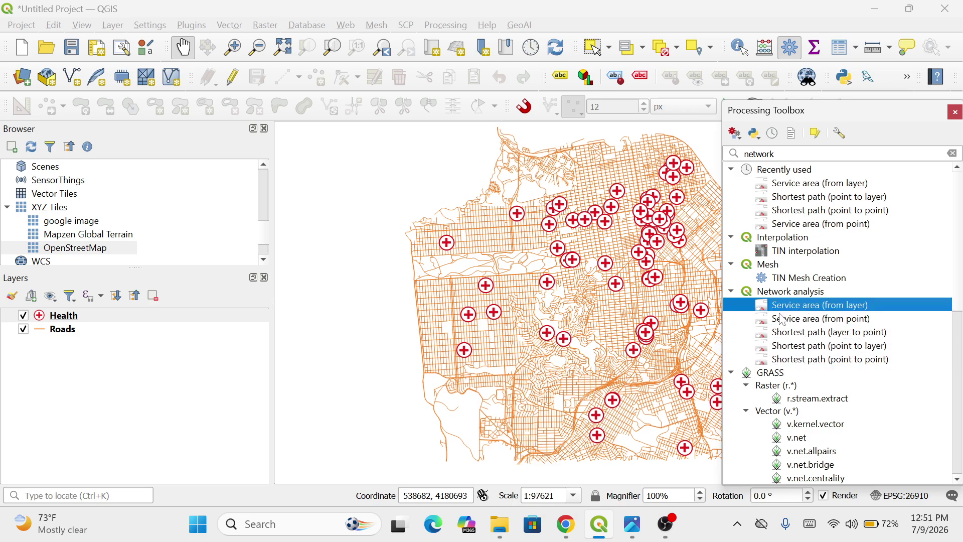
{"action": "double_click", "coordinate": [808, 306]}
{"action": "left_click_drag", "start_coordinate": [442, 118], "coordinate": [500, 75]}
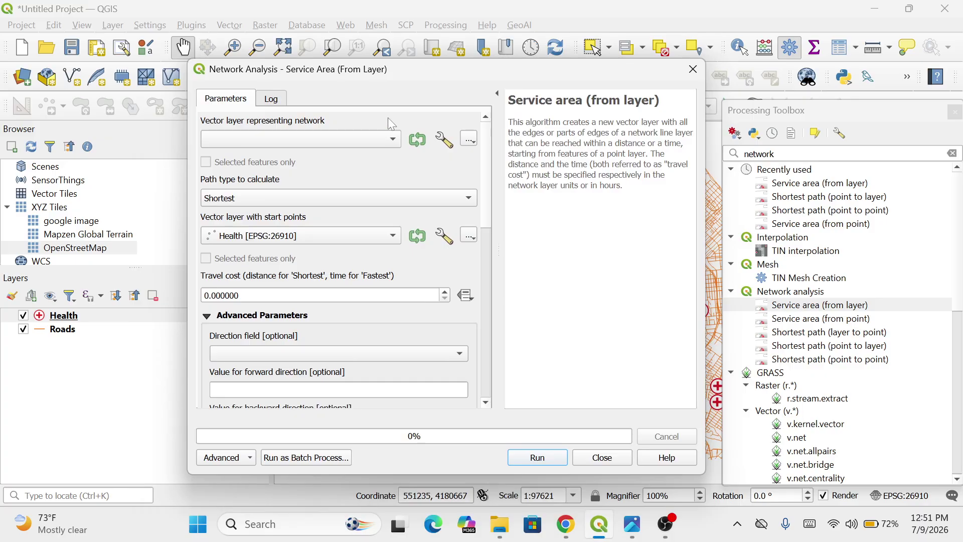
- Set Roads as the vector layer representing the network and Health as the layer with start points
{"action": "left_click", "coordinate": [266, 136]}
{"action": "left_click", "coordinate": [275, 144]}
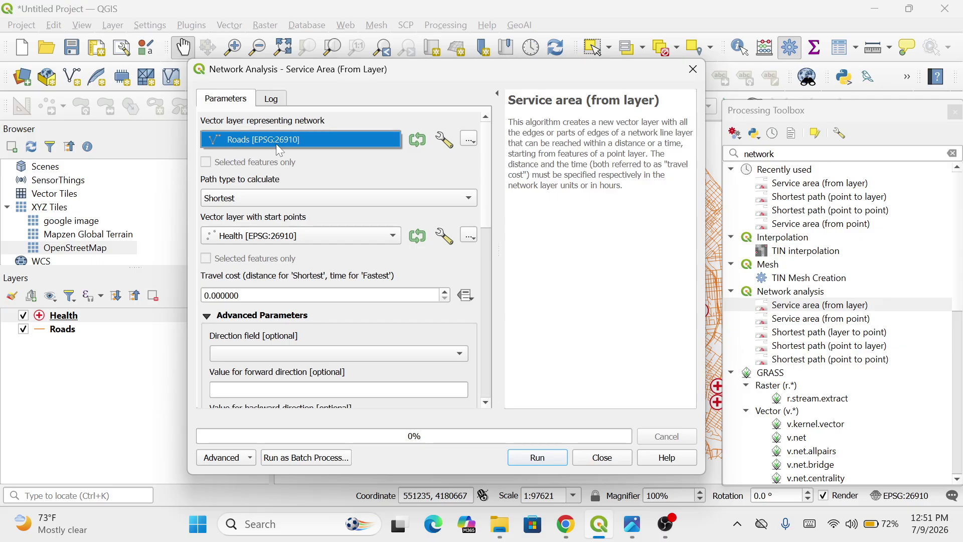
{"action": "left_click", "coordinate": [276, 143]}
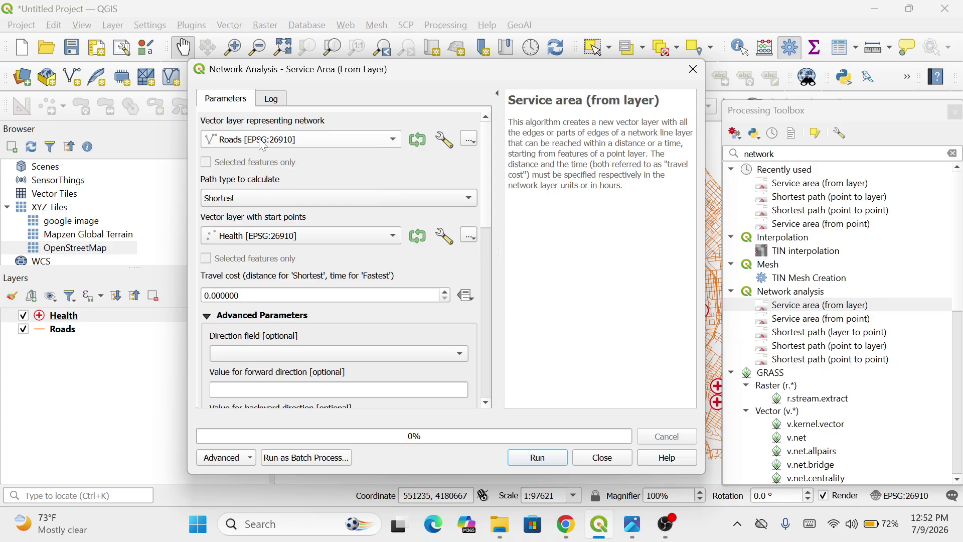
{"action": "left_click", "coordinate": [262, 145]}
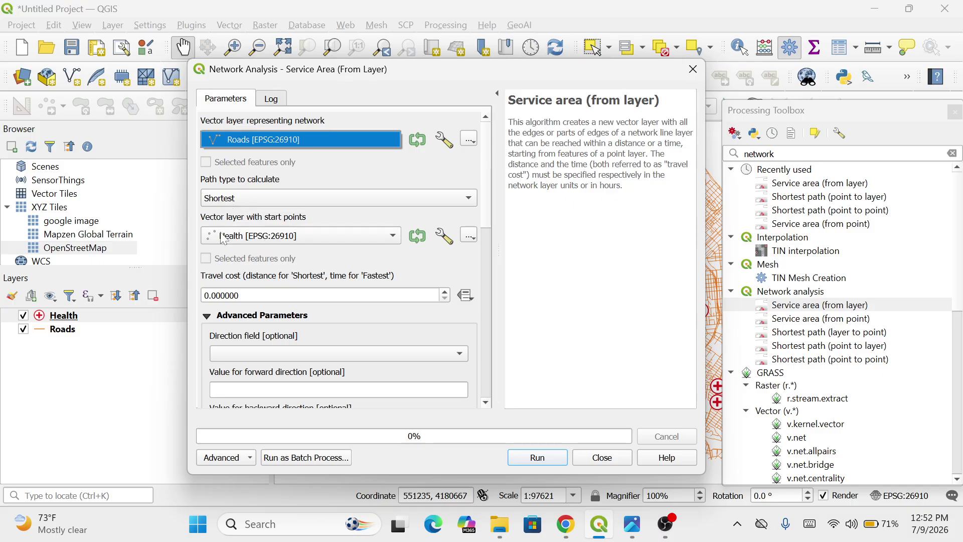
{"action": "left_click", "coordinate": [321, 232]}
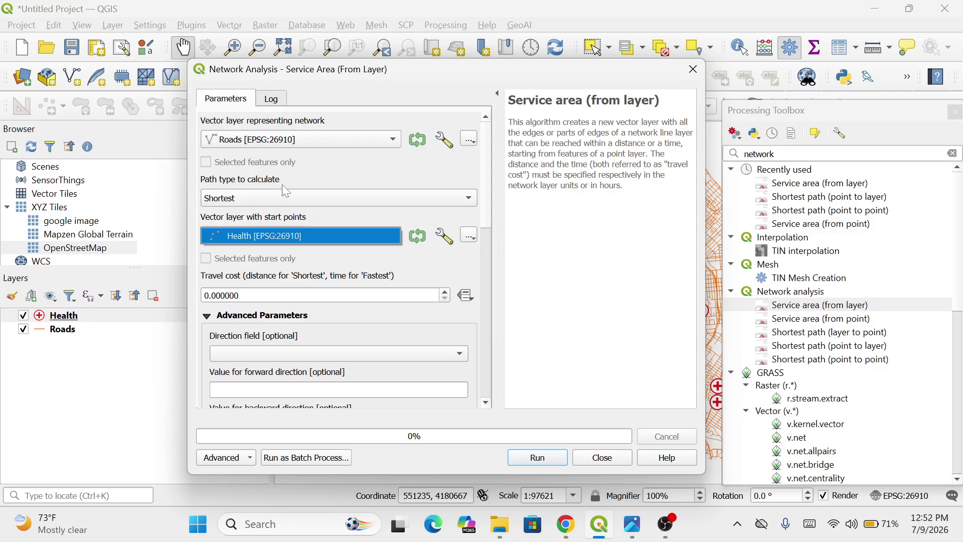
- Try the Fastest path type for the calculation and return it to Shortest
{"action": "left_click", "coordinate": [283, 198]}
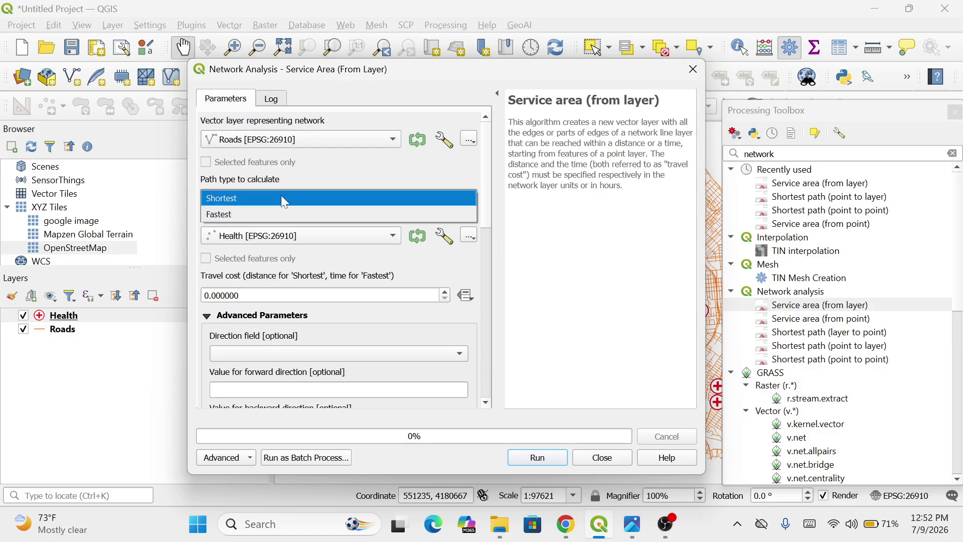
{"action": "left_click", "coordinate": [258, 200]}
{"action": "left_click", "coordinate": [259, 210]}
{"action": "left_click", "coordinate": [259, 215]}
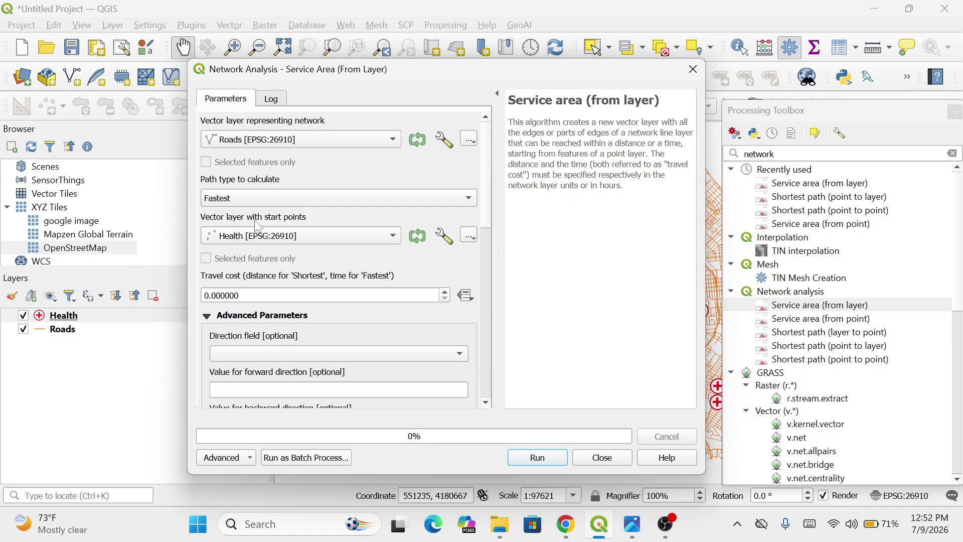
{"action": "left_click", "coordinate": [299, 201]}
{"action": "left_click", "coordinate": [278, 184]}
{"action": "left_click", "coordinate": [276, 200]}
{"action": "left_click", "coordinate": [281, 214]}
{"action": "left_click", "coordinate": [289, 202]}
{"action": "left_click", "coordinate": [284, 182]}
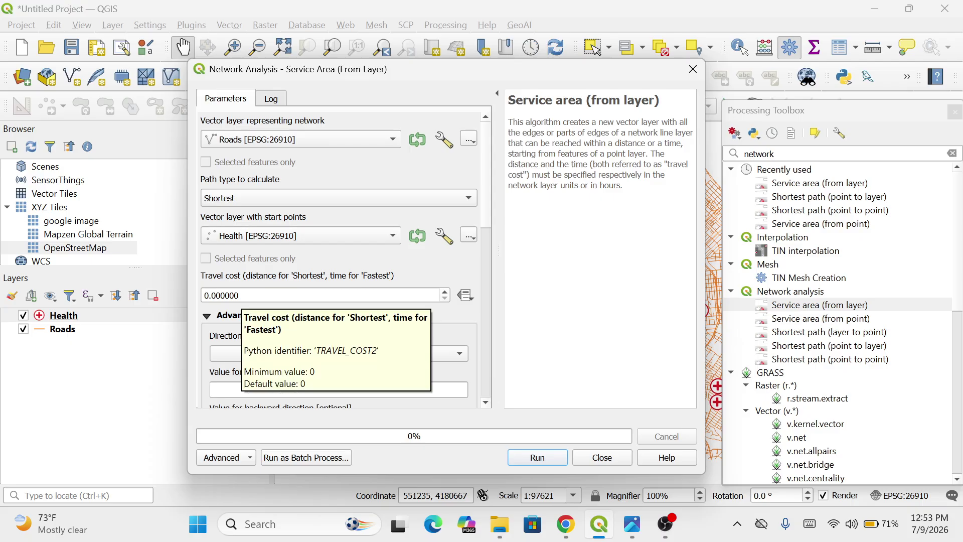
- Set the travel cost of the service area to 500
{"action": "left_click", "coordinate": [352, 296]}
{"action": "key", "text": "shift+Left"}
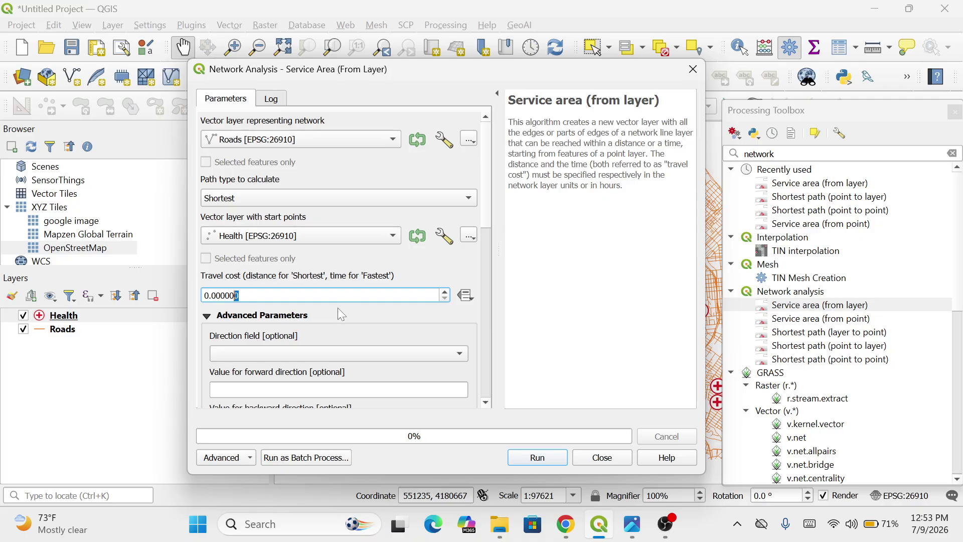
{"action": "key", "text": "Right"}
{"action": "key", "text": "ctrl+a"}
{"action": "type", "text": "5"}
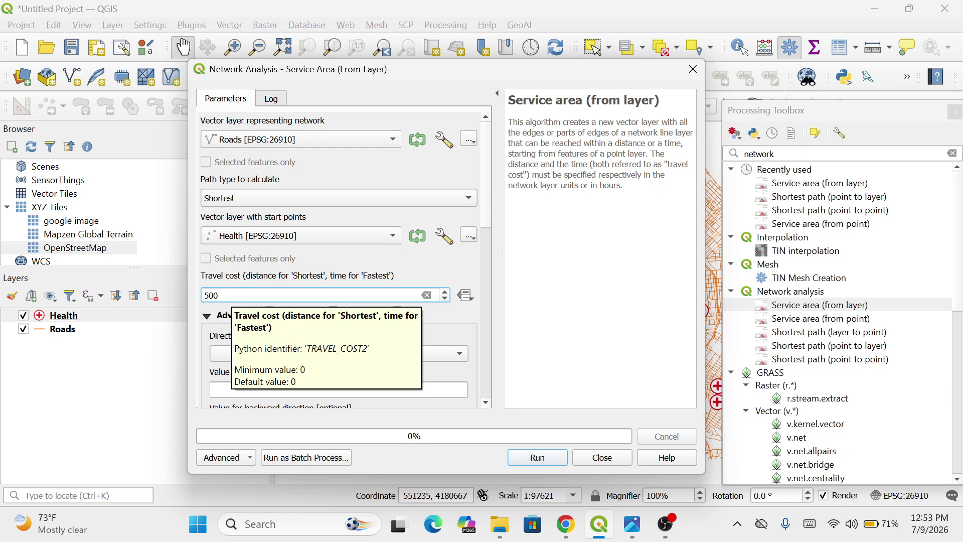
{"action": "key", "text": "ctrl+a"}
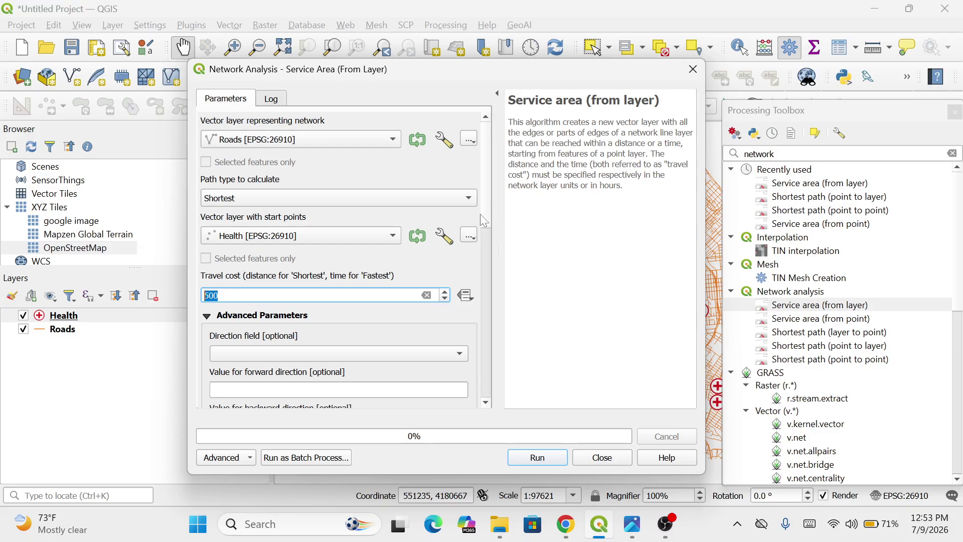
- Set the default speed in the advanced parameters to 25 km/h
{"action": "left_click_drag", "start_coordinate": [487, 212], "coordinate": [482, 317]}
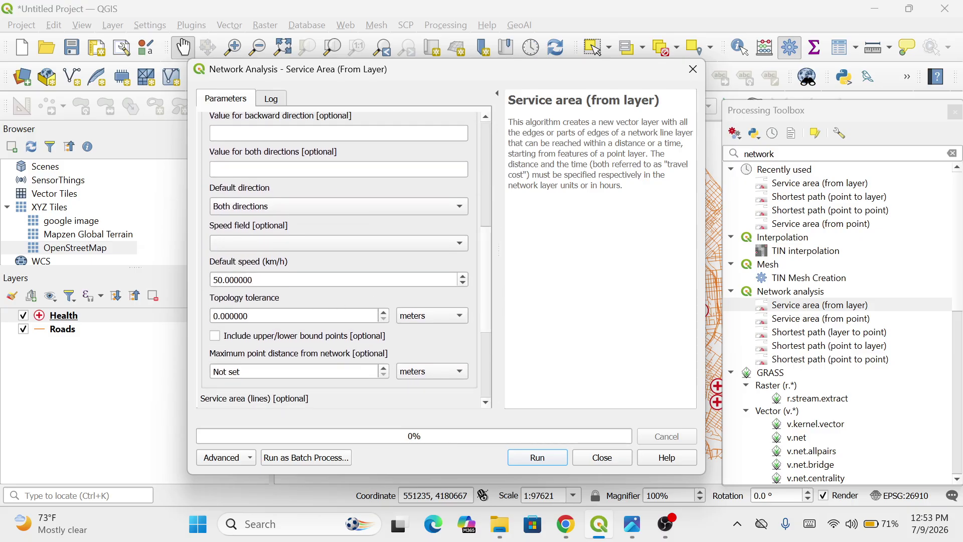
{"action": "left_click_drag", "start_coordinate": [262, 280], "coordinate": [211, 280]}
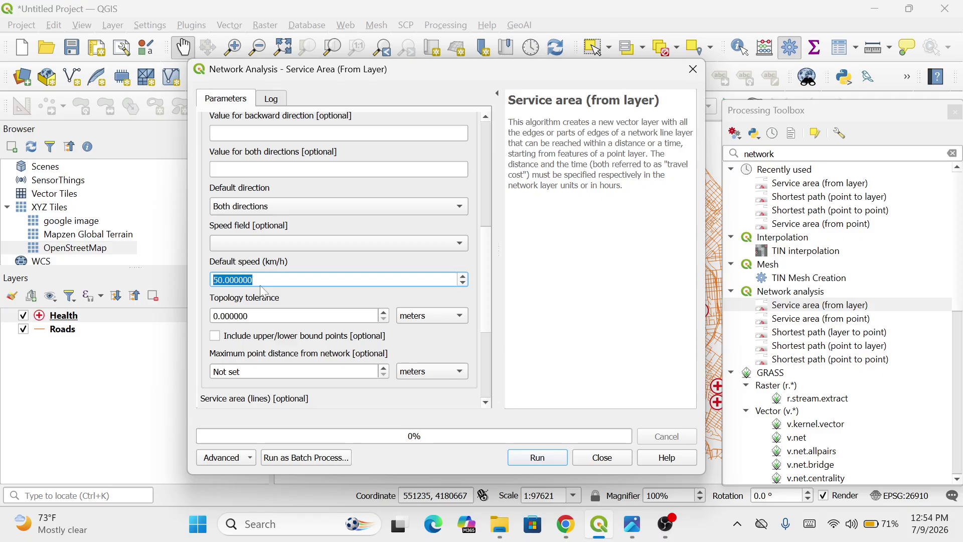
{"action": "type", "text": "25"}
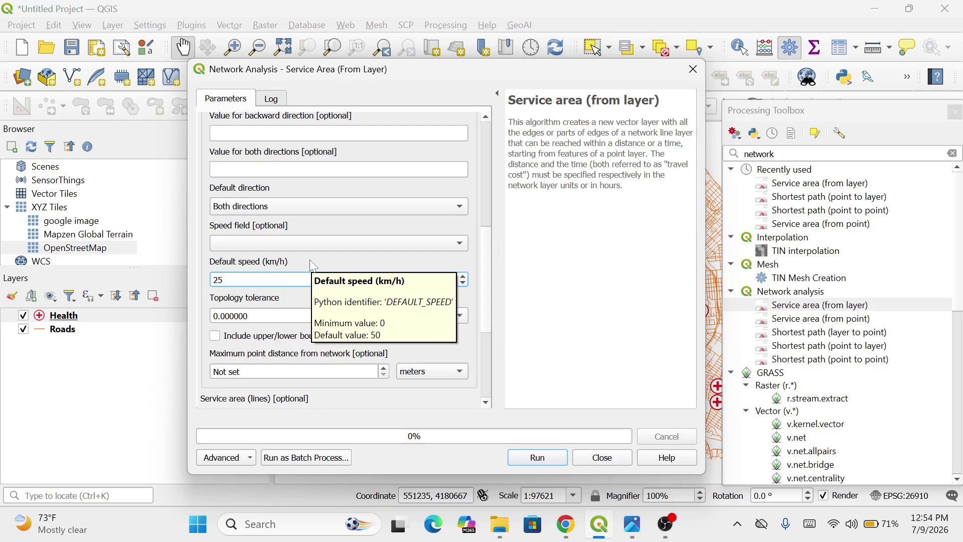
{"action": "key", "text": "Tab"}
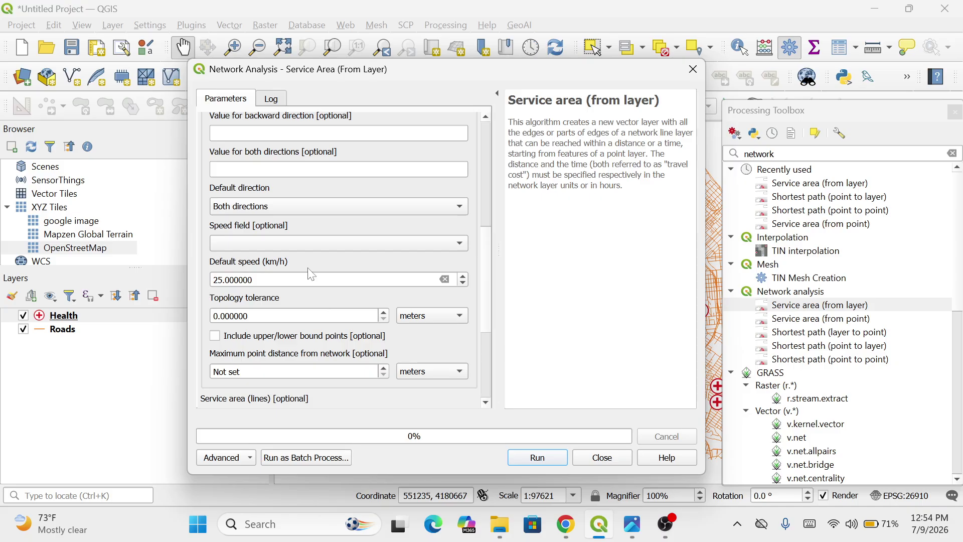
{"action": "left_click", "coordinate": [213, 280]}
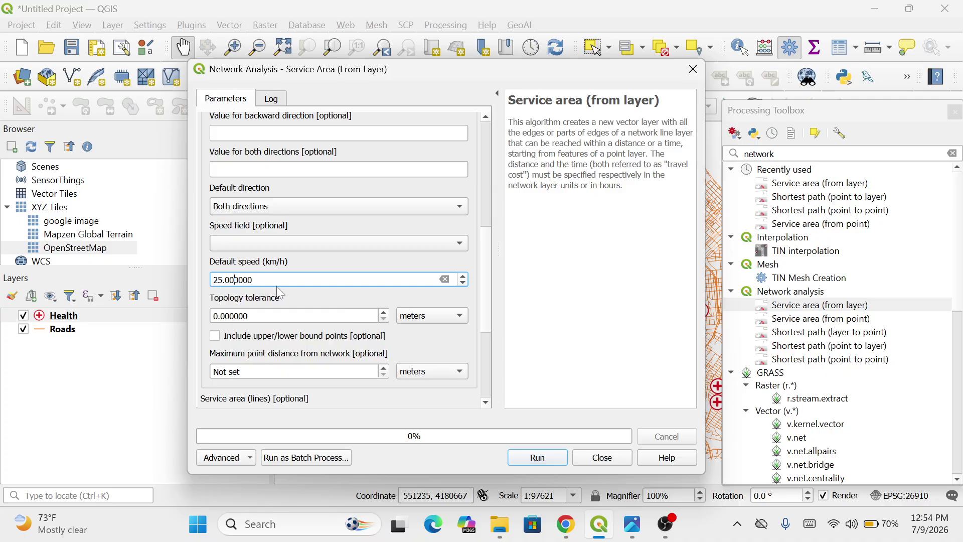
- Review the service area parameters and run the algorithm
{"action": "left_click_drag", "start_coordinate": [488, 273], "coordinate": [490, 168]}
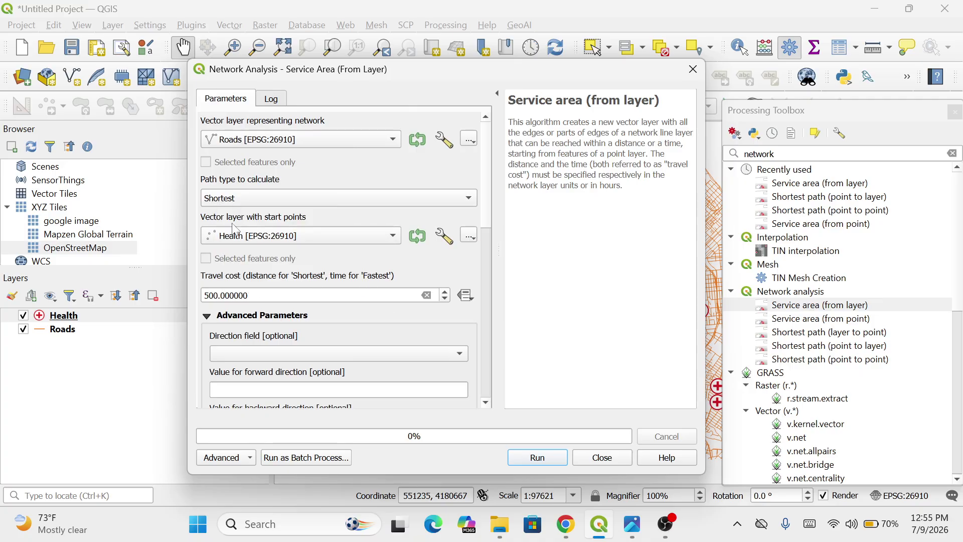
{"action": "left_click_drag", "start_coordinate": [486, 218], "coordinate": [486, 295]}
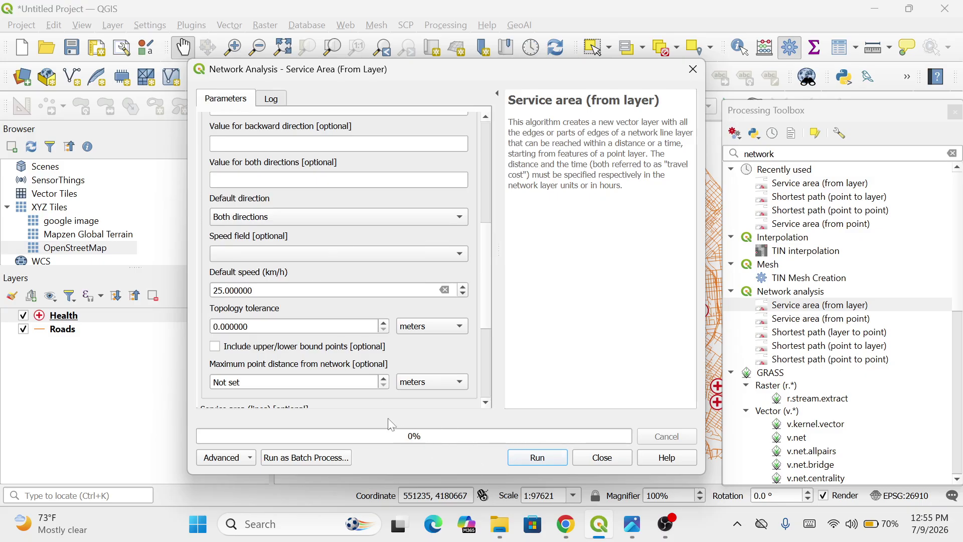
{"action": "left_click", "coordinate": [532, 461]}
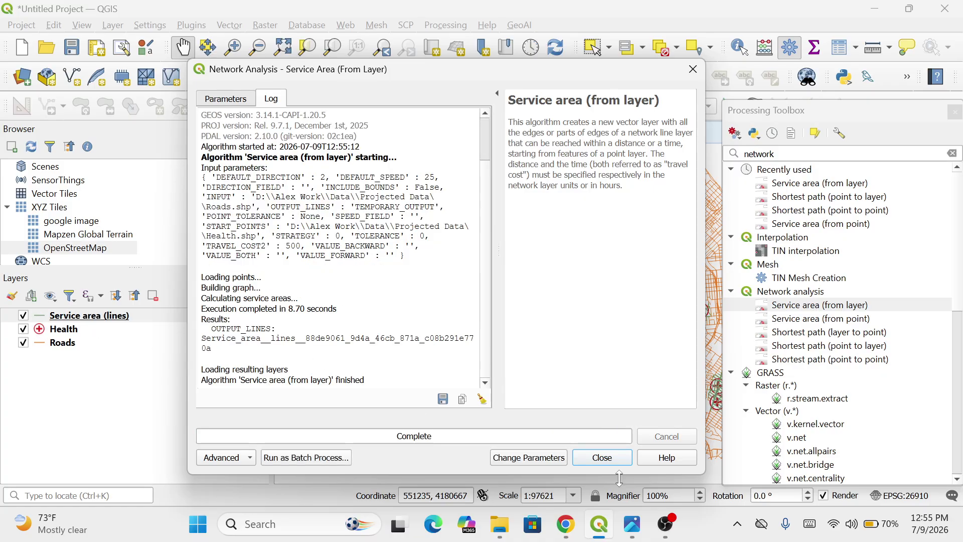
- Close the Service Area dialog and the Processing Toolbox, and hide the Roads layer on the map
{"action": "left_click", "coordinate": [604, 458]}
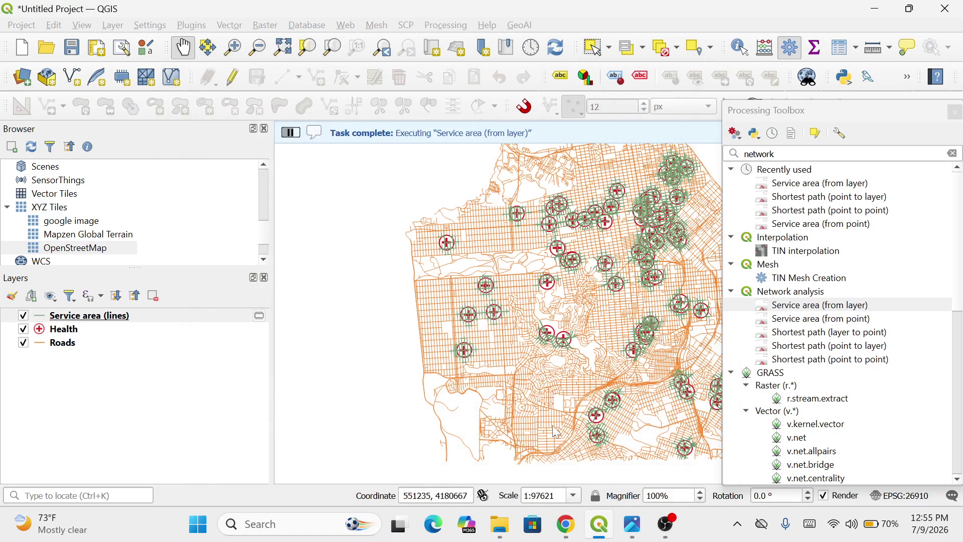
{"action": "left_click", "coordinate": [955, 112]}
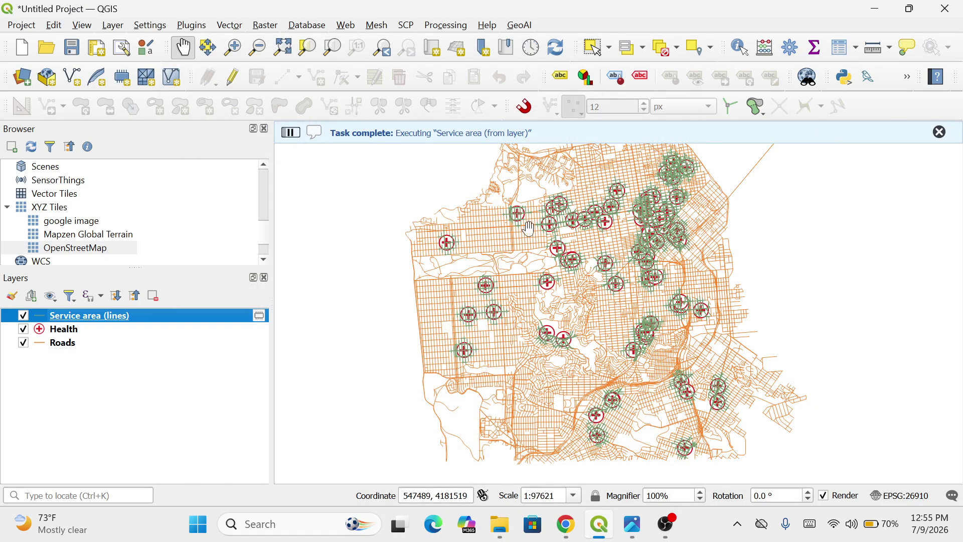
{"action": "left_click", "coordinate": [26, 345]}
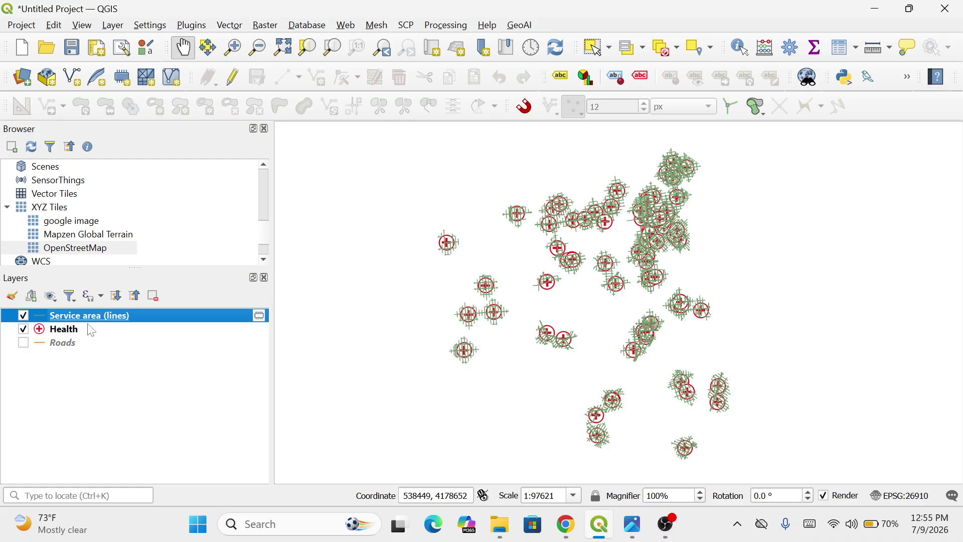
- Examine the service area lines around the health facilities across the whole city, up close and in overview
{"action": "scroll", "coordinate": [527, 333], "scroll_direction": "up", "scroll_amount": 1}
{"action": "left_click_drag", "start_coordinate": [618, 333], "coordinate": [605, 370]}
{"action": "left_click_drag", "start_coordinate": [570, 402], "coordinate": [577, 322]}
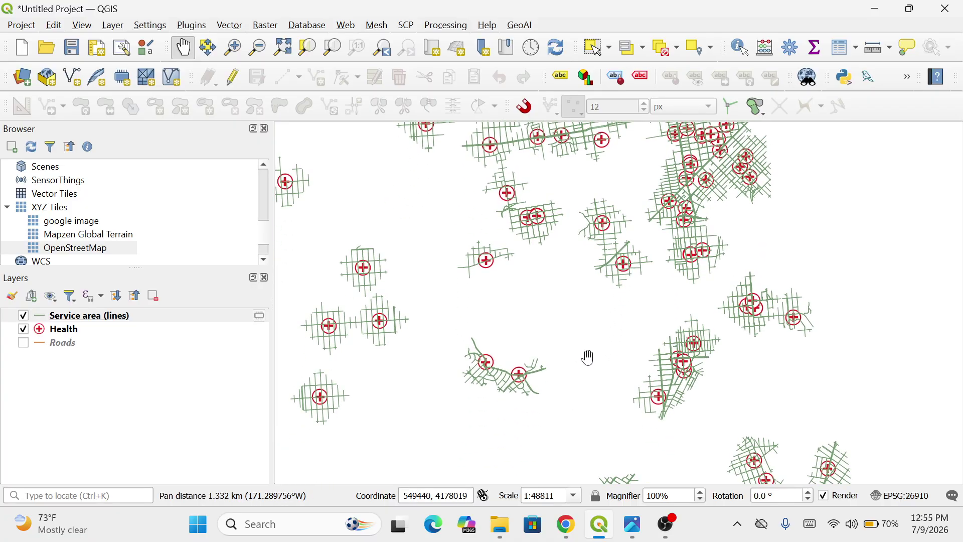
{"action": "left_click_drag", "start_coordinate": [608, 349], "coordinate": [606, 384]}
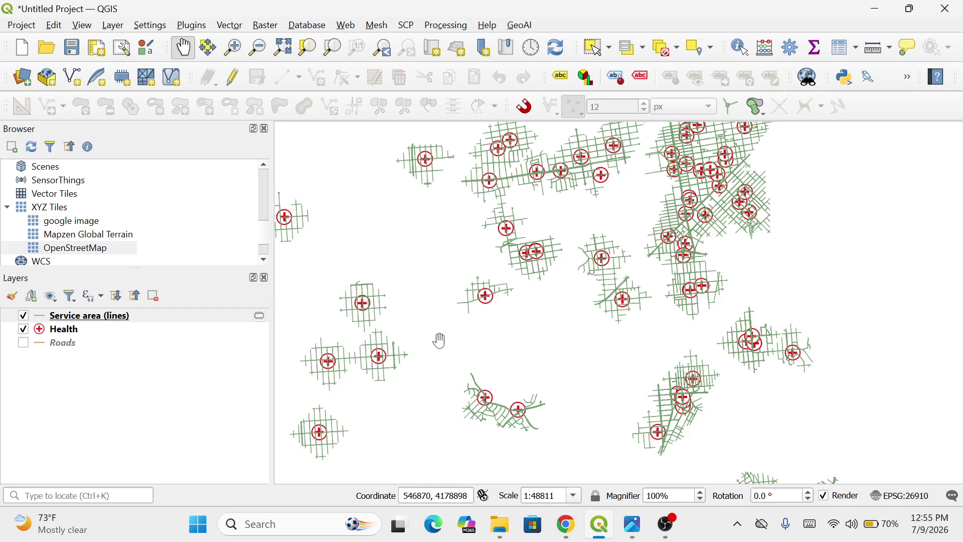
{"action": "left_click_drag", "start_coordinate": [447, 338], "coordinate": [494, 307]}
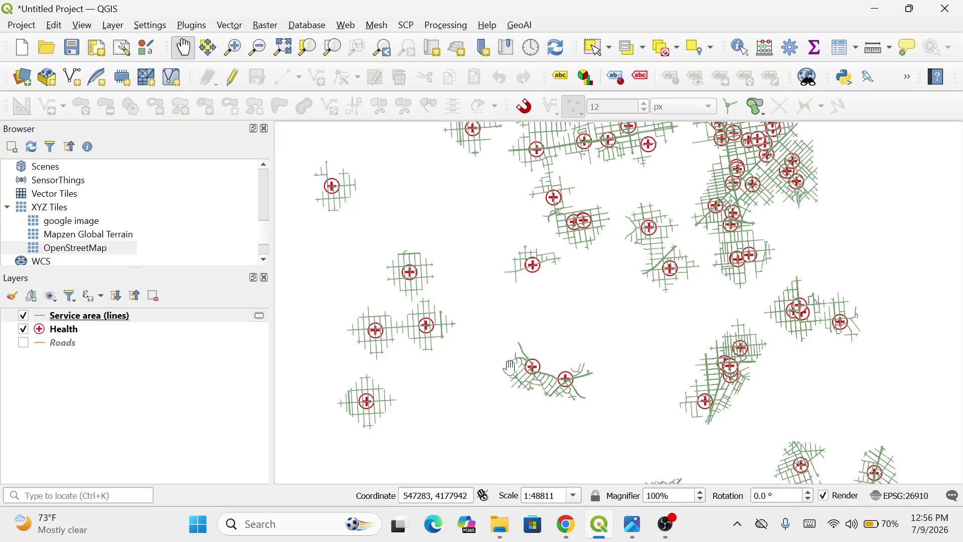
{"action": "left_click_drag", "start_coordinate": [566, 318], "coordinate": [519, 338]}
{"action": "scroll", "coordinate": [398, 368], "scroll_direction": "up", "scroll_amount": 1}
{"action": "left_click_drag", "start_coordinate": [332, 342], "coordinate": [475, 314]}
{"action": "scroll", "coordinate": [402, 330], "scroll_direction": "up", "scroll_amount": 2}
{"action": "scroll", "coordinate": [489, 316], "scroll_direction": "down", "scroll_amount": 2}
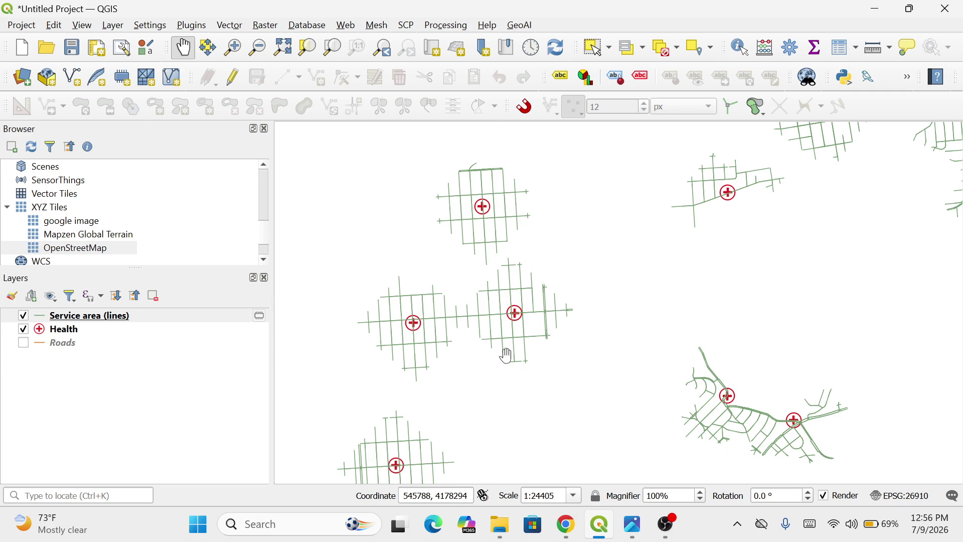
{"action": "left_click_drag", "start_coordinate": [550, 351], "coordinate": [751, 265]}
{"action": "scroll", "coordinate": [600, 258], "scroll_direction": "down", "scroll_amount": 2}
{"action": "left_click_drag", "start_coordinate": [668, 301], "coordinate": [592, 331]}
{"action": "scroll", "coordinate": [519, 307], "scroll_direction": "up", "scroll_amount": 1}
{"action": "left_click_drag", "start_coordinate": [511, 315], "coordinate": [430, 300]}
{"action": "scroll", "coordinate": [431, 301], "scroll_direction": "up", "scroll_amount": 1}
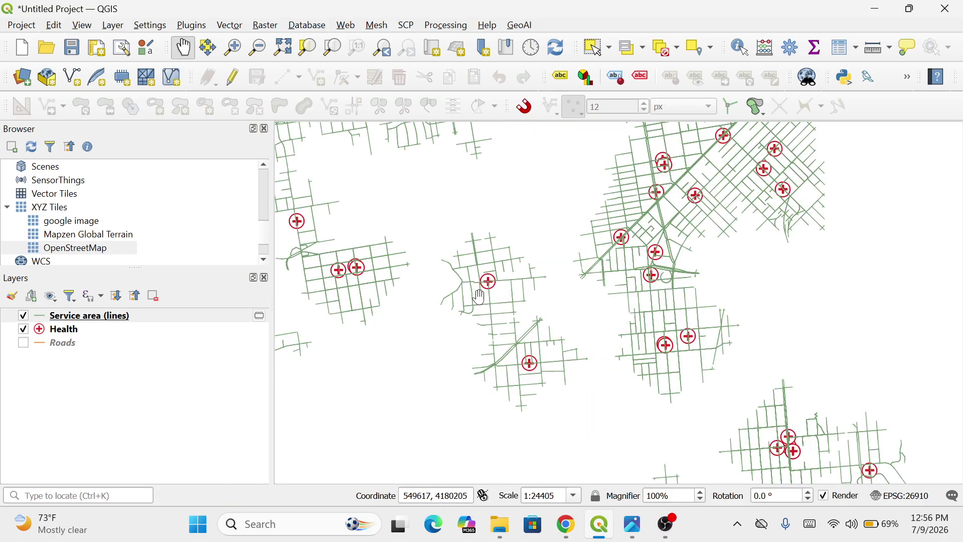
{"action": "scroll", "coordinate": [480, 296], "scroll_direction": "up", "scroll_amount": 1}
{"action": "scroll", "coordinate": [524, 260], "scroll_direction": "down", "scroll_amount": 1}
{"action": "left_click_drag", "start_coordinate": [512, 311], "coordinate": [577, 151]}
{"action": "left_click_drag", "start_coordinate": [617, 236], "coordinate": [591, 353]}
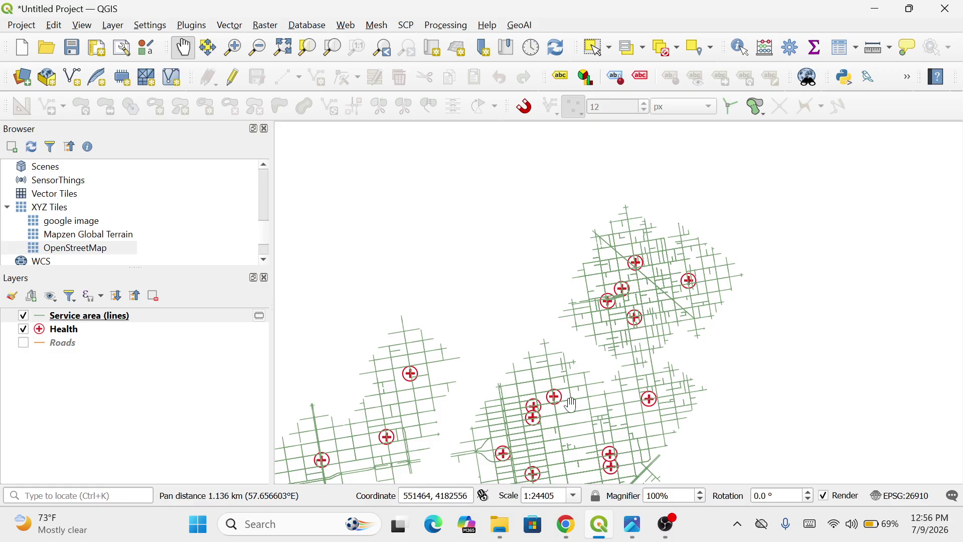
{"action": "scroll", "coordinate": [574, 404], "scroll_direction": "up", "scroll_amount": 1}
{"action": "left_click_drag", "start_coordinate": [626, 397], "coordinate": [597, 248]}
{"action": "scroll", "coordinate": [597, 330], "scroll_direction": "down", "scroll_amount": 3}
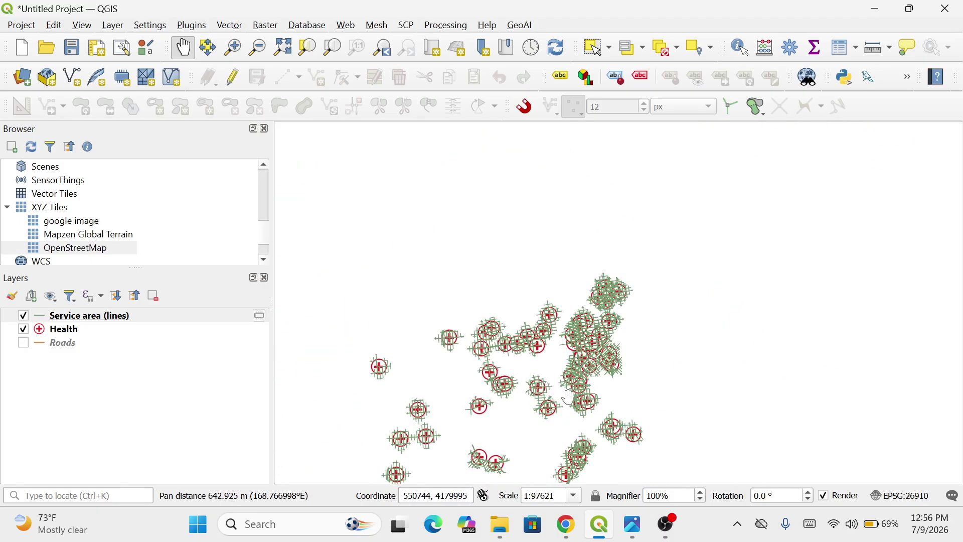
{"action": "left_click_drag", "start_coordinate": [569, 396], "coordinate": [561, 330]}
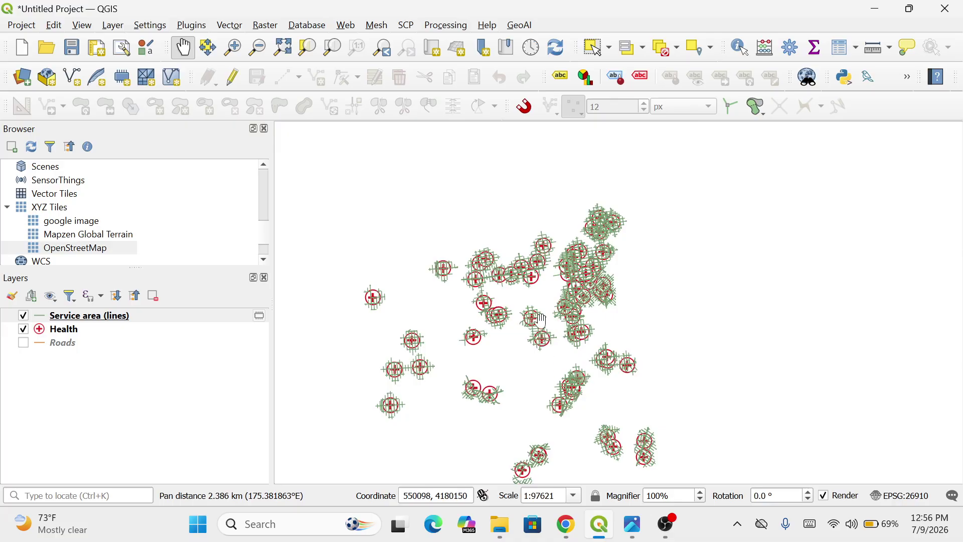
{"action": "left_click_drag", "start_coordinate": [482, 406], "coordinate": [550, 336]}
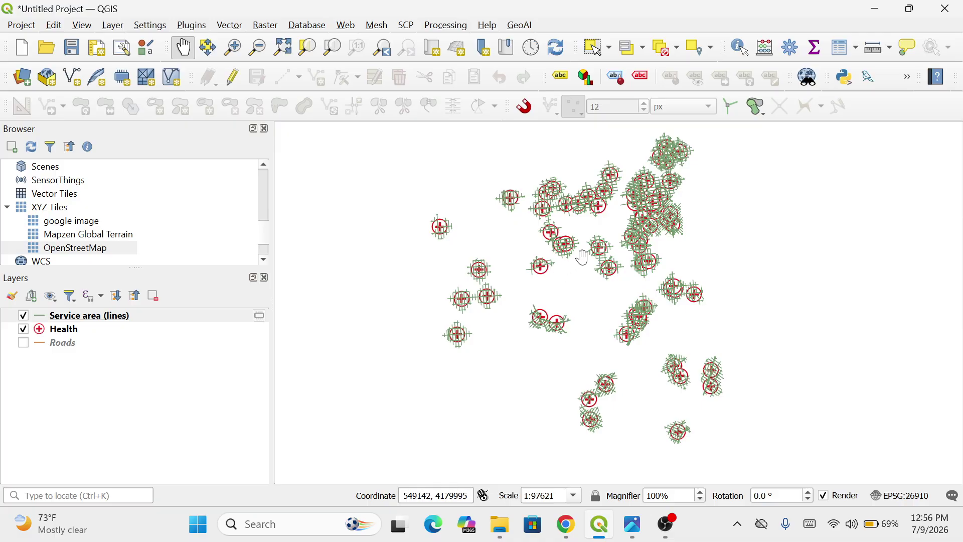
{"action": "mouse_move", "coordinate": [670, 536]}
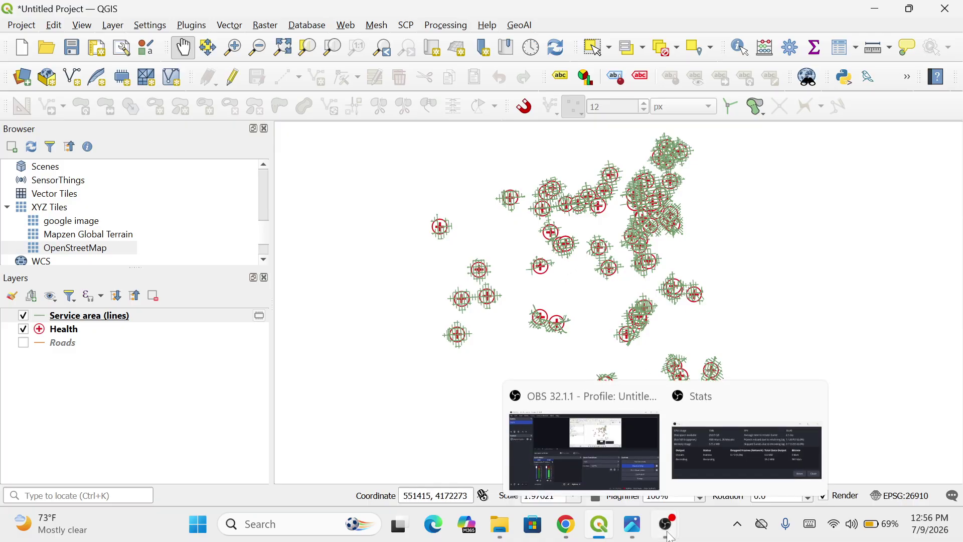